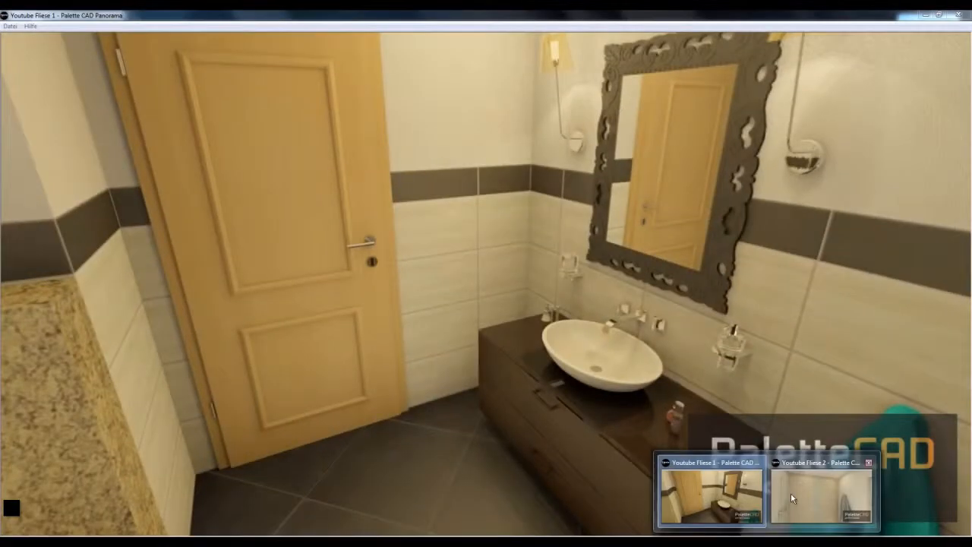
Switch to the panorama of the second bathroom, Youtube Fliese 2, and look around the room.
left_click(790, 492)
left_click_drag(445, 132, 747, 135)
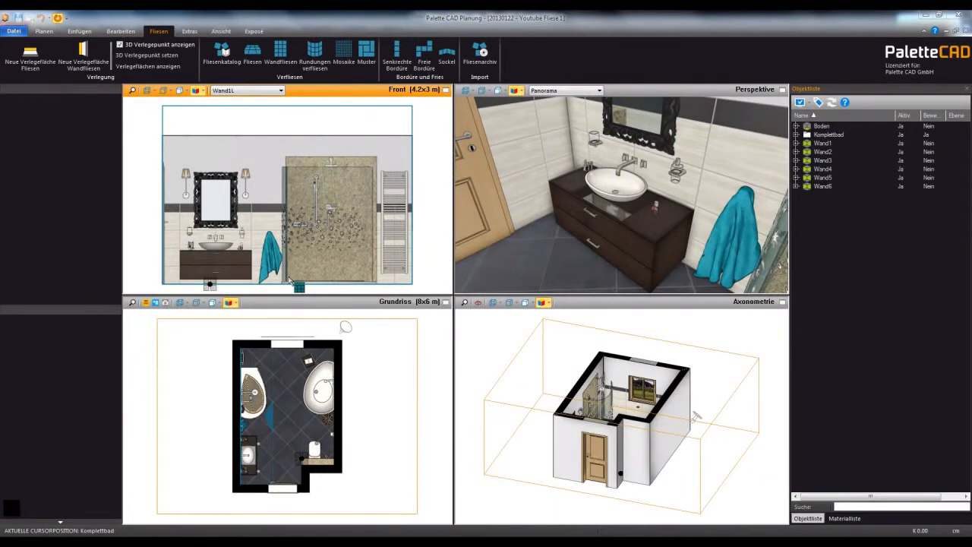
Browse the tile catalogue to FMG, Evolving Stones, Maxfine and open the Coffee Truth series.
left_click(220, 55)
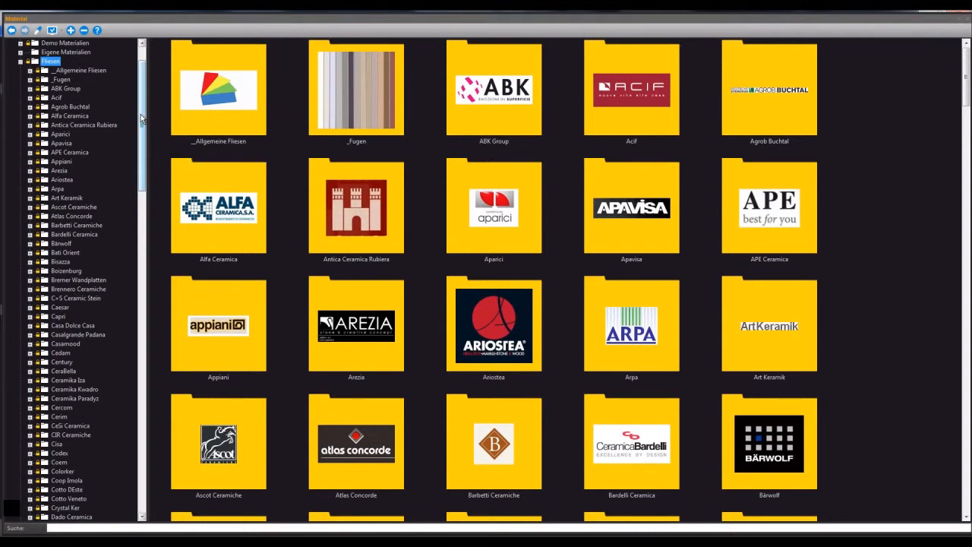
left_click_drag(141, 119, 136, 187)
left_click(57, 398)
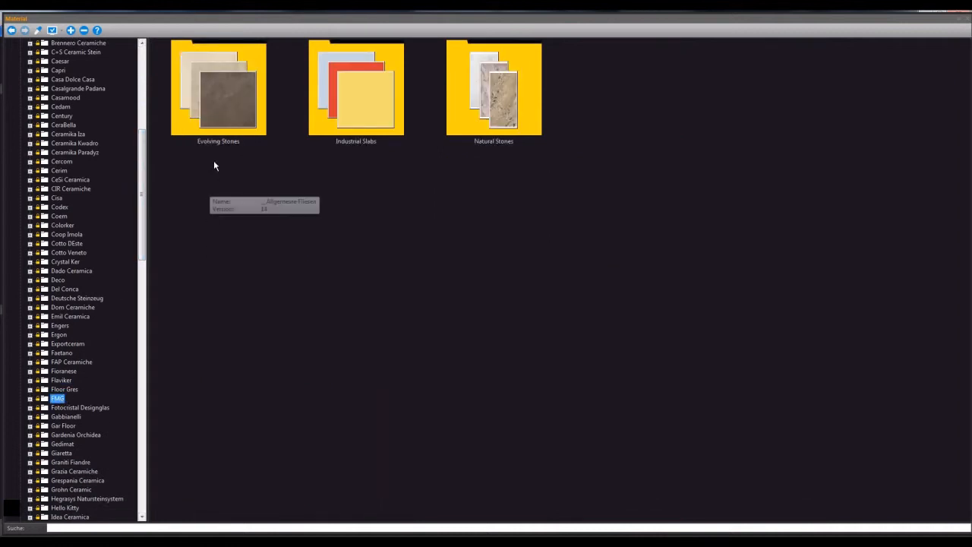
double_click(225, 113)
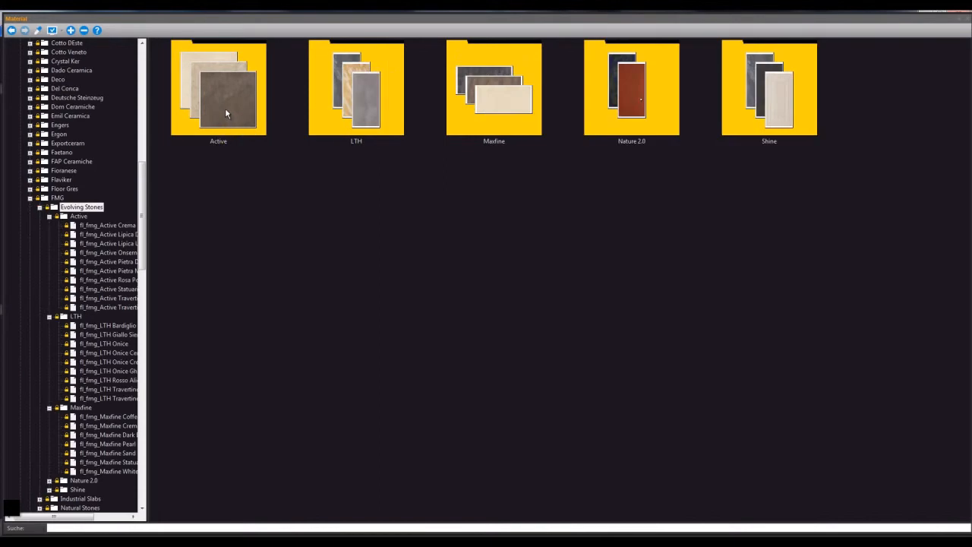
double_click(487, 114)
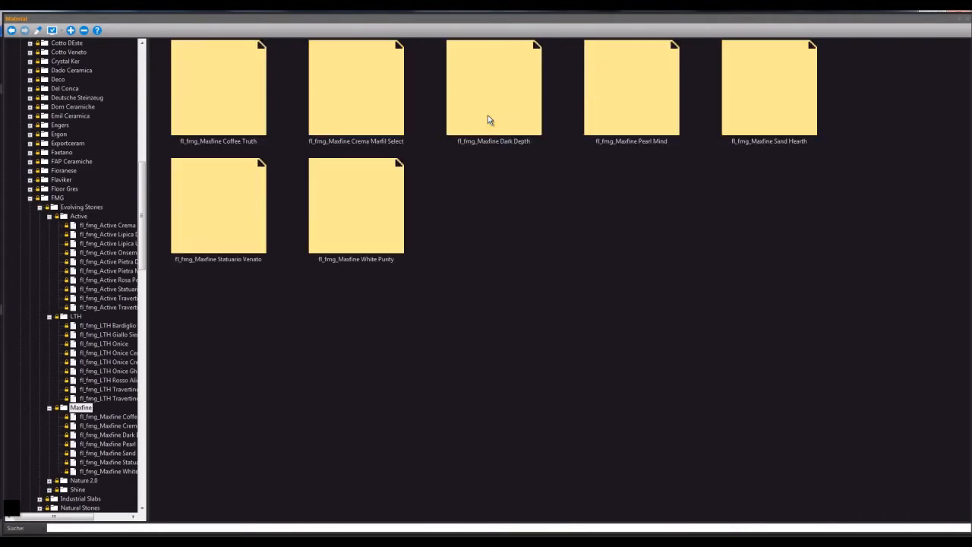
left_click(217, 104)
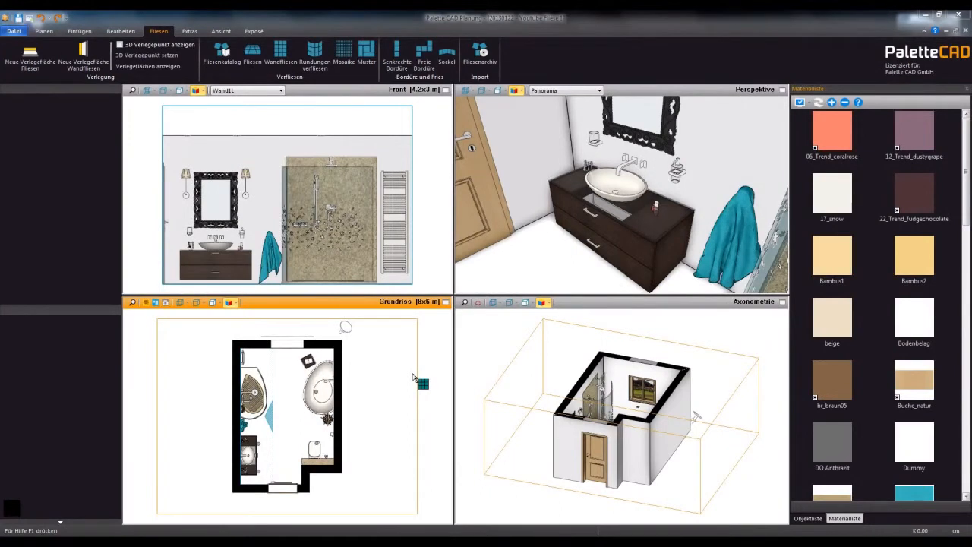
Open the tile catalogue and dock its window to the right edge of the application.
left_click(221, 53)
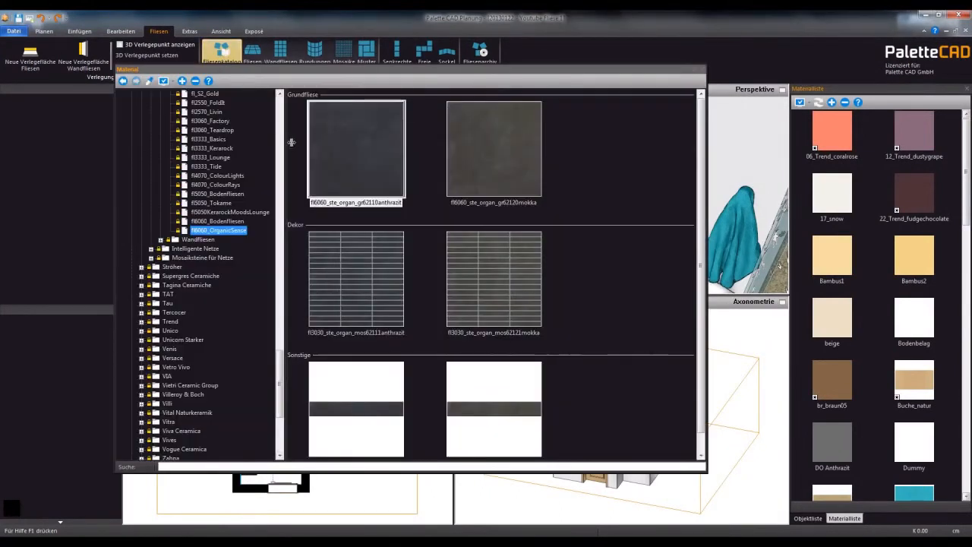
right_click(366, 71)
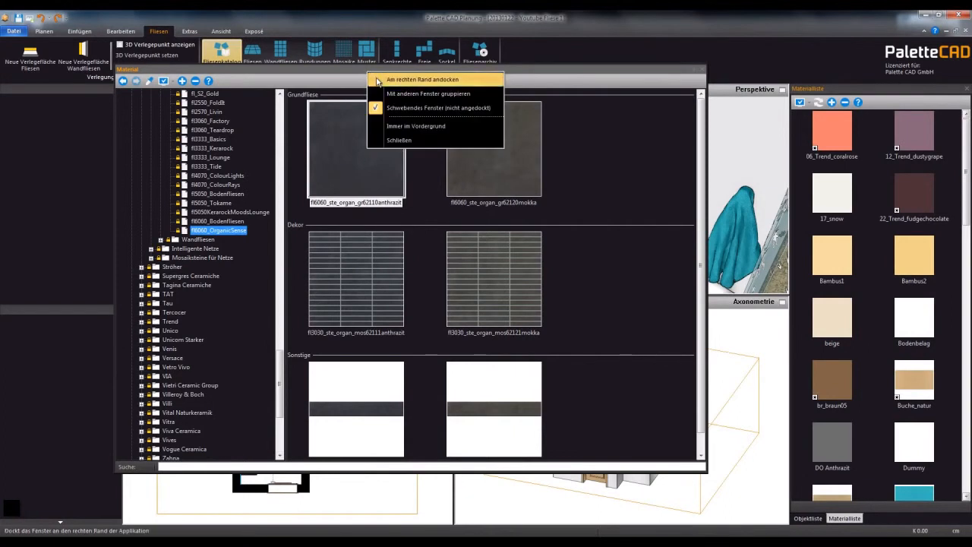
left_click(391, 80)
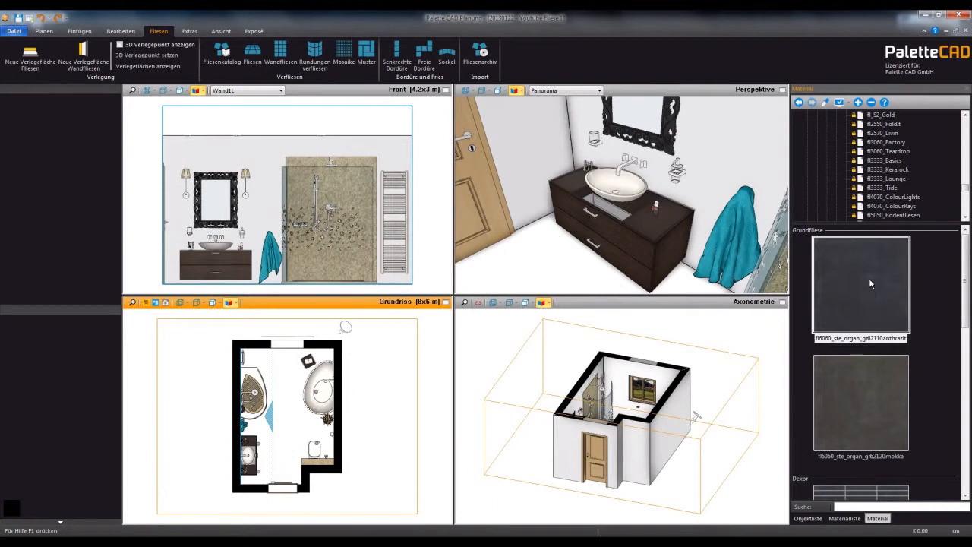
Tile the bathroom floor with the anthracite OrganicSense tile fl6060_ste_organ_gr62110anthrazit as single tiles laid diagonally.
left_click_drag(869, 278, 554, 261)
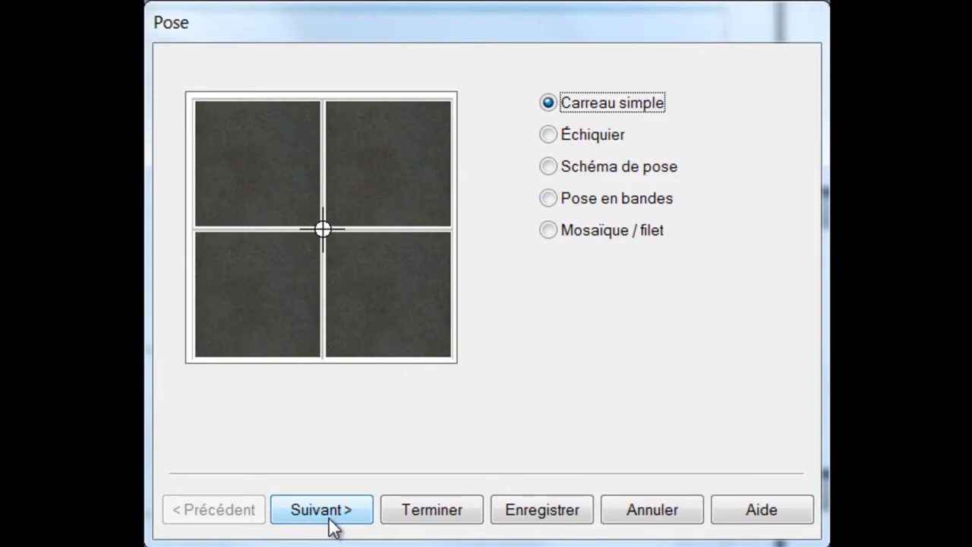
left_click(329, 520)
left_click(330, 520)
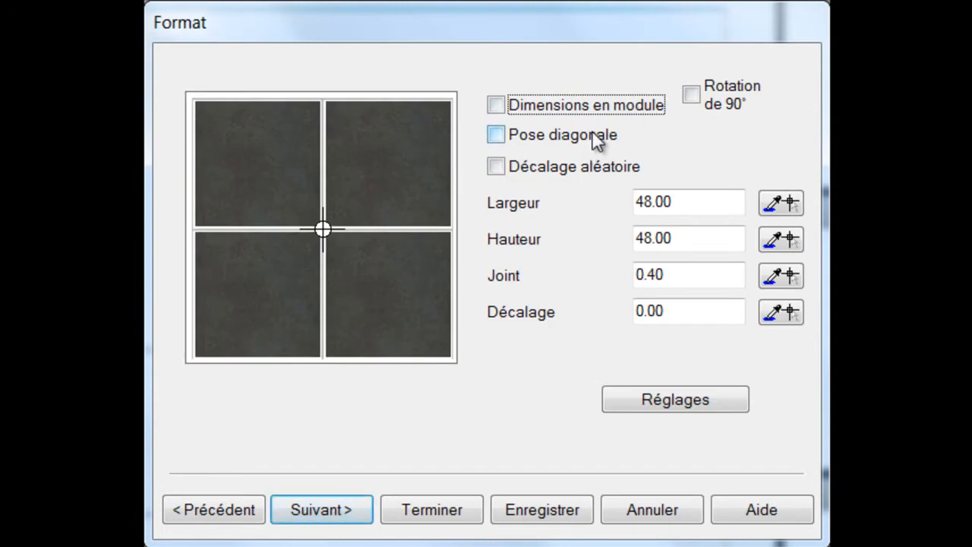
left_click(596, 139)
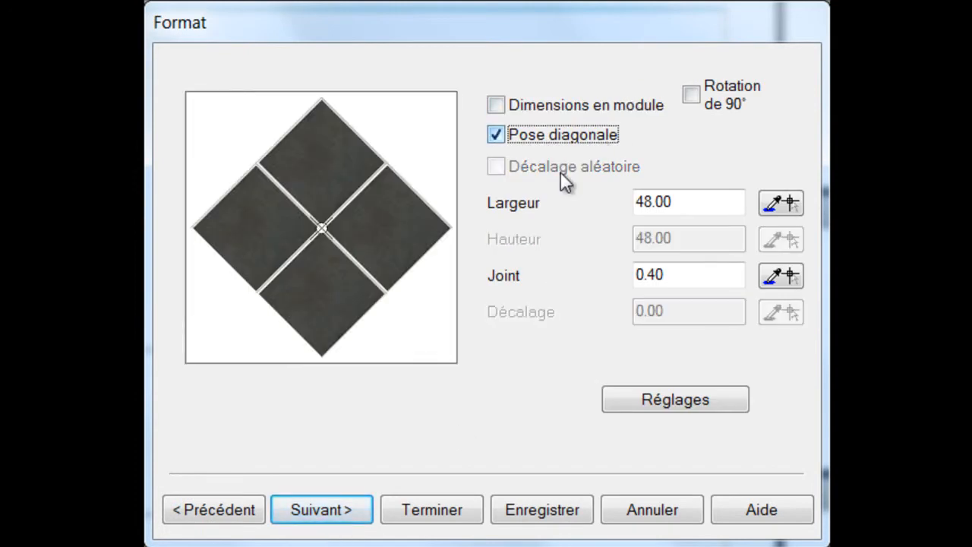
left_click(430, 509)
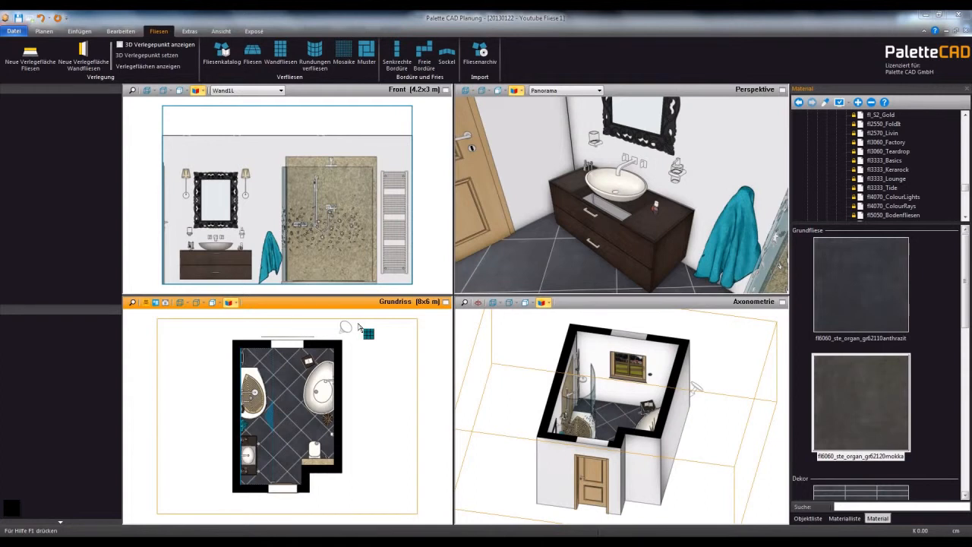
Start a wall tiling layout with fl2040_apa_fresh_grbeige tiles from the floor, rotated 90°, in six rows up to 122.40 cm.
left_click(280, 53)
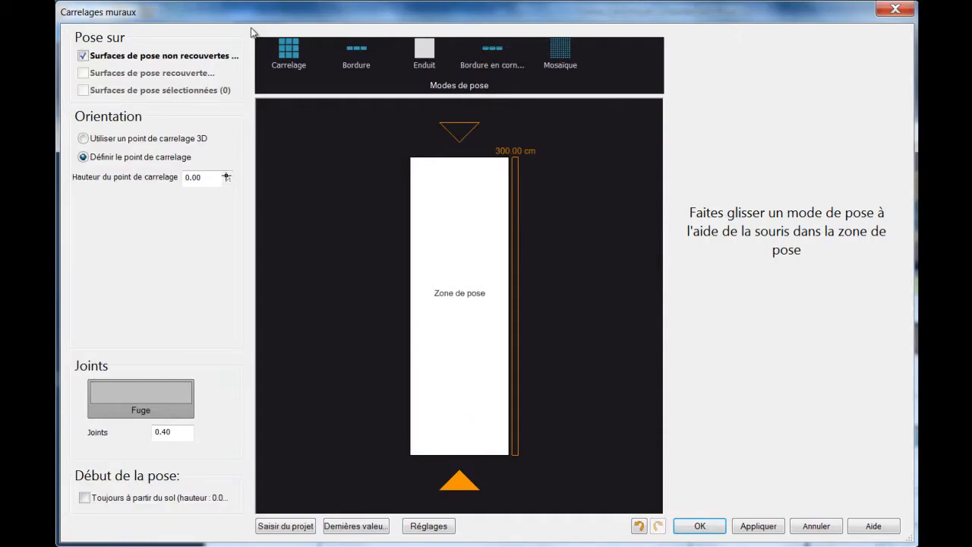
left_click_drag(288, 52, 460, 349)
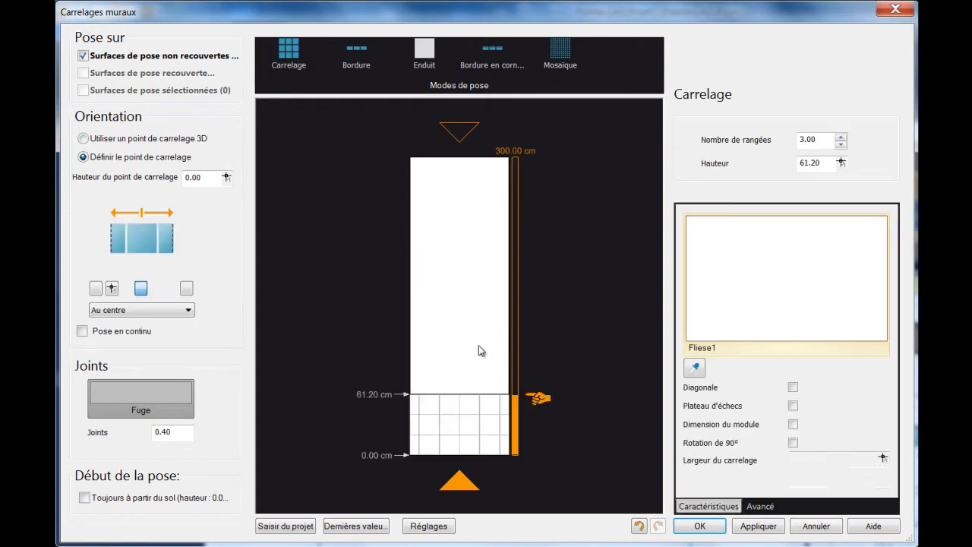
double_click(761, 278)
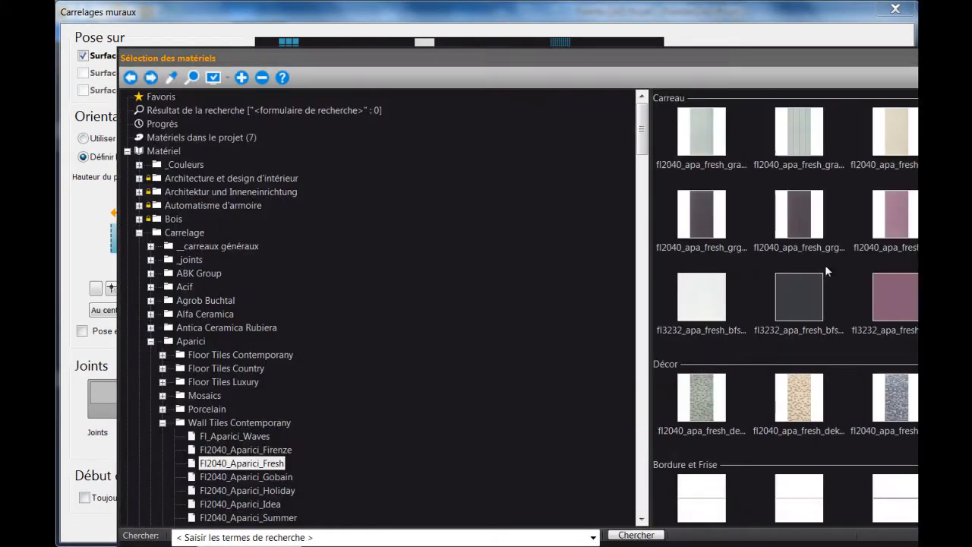
double_click(898, 123)
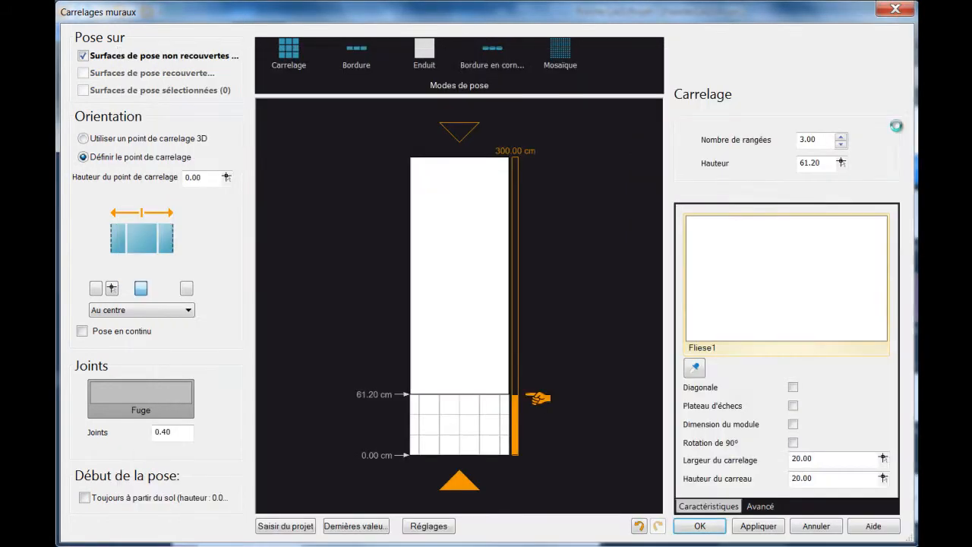
left_click(793, 442)
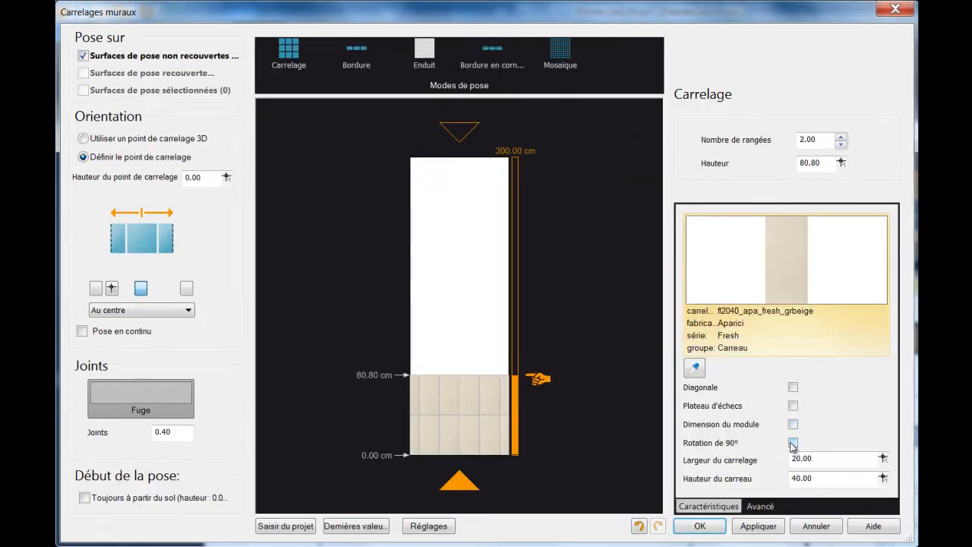
left_click_drag(539, 377, 542, 342)
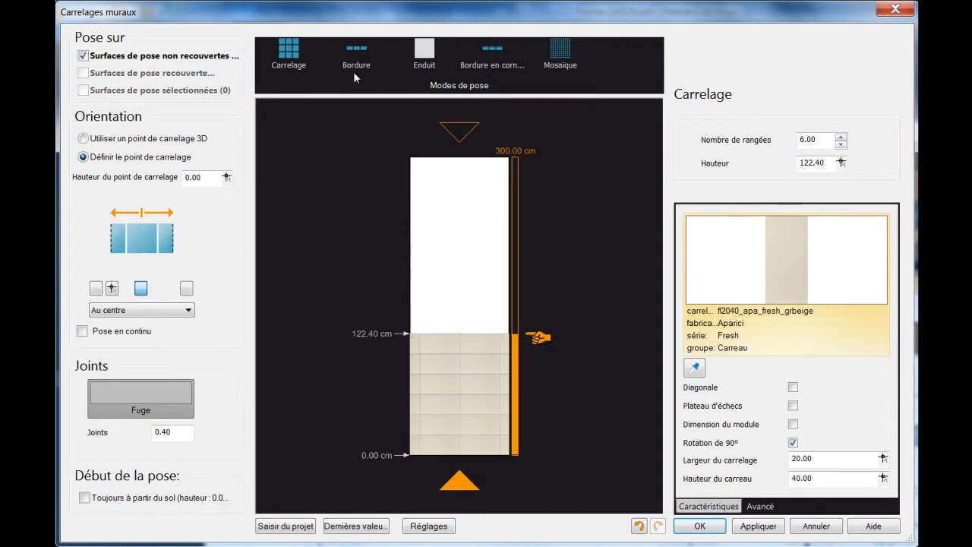
Add a border above the beige tiles using fl2040_apa_fresh_grgrafito, rotated 90°.
left_click_drag(356, 51, 476, 306)
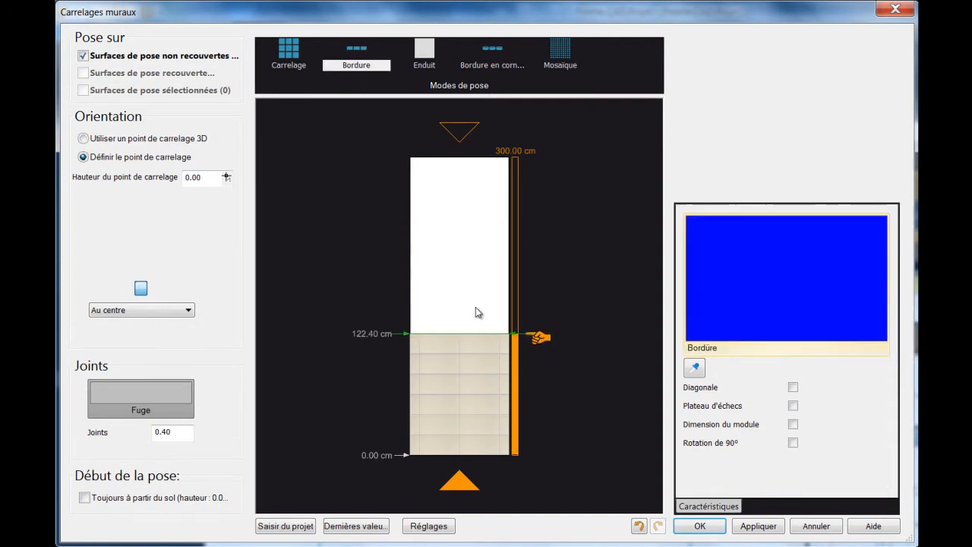
left_click(808, 289)
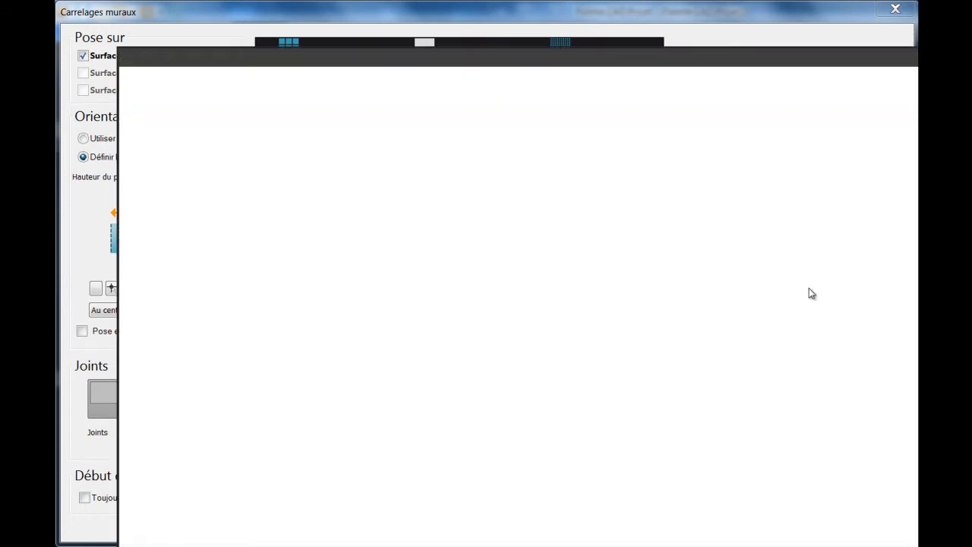
double_click(715, 222)
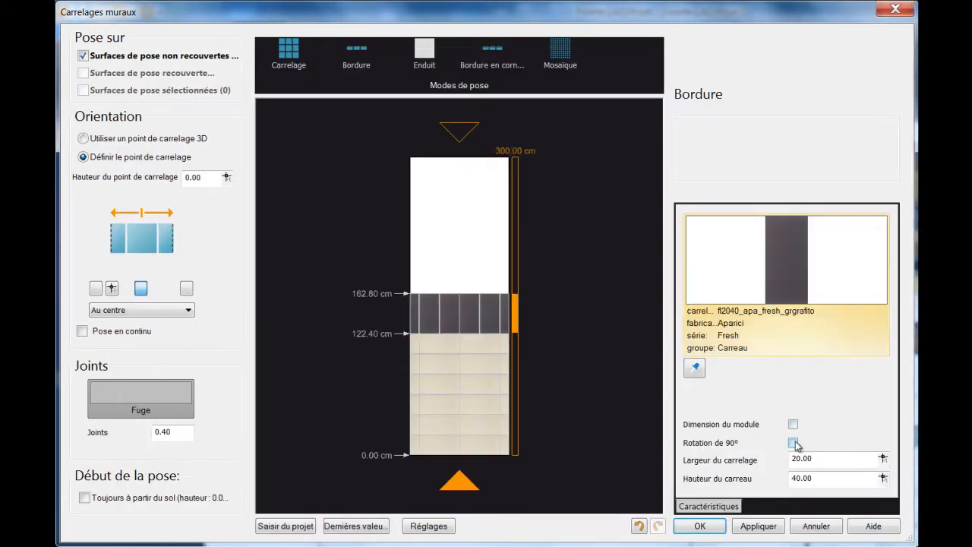
left_click(793, 442)
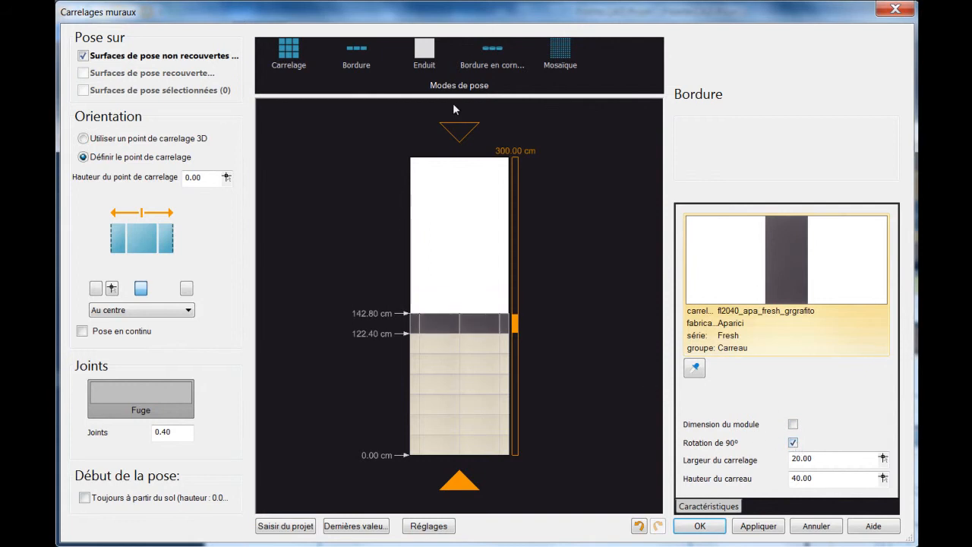
Fill the wall area above the border with crépi_fin3 plaster and apply the layout to the uncovered wall surfaces.
left_click(425, 47)
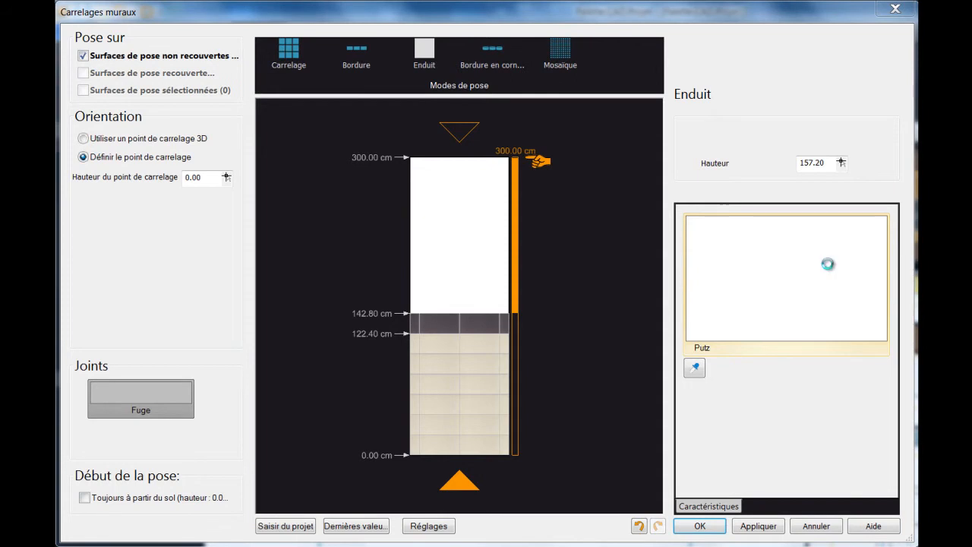
left_click(828, 269)
left_click(205, 464)
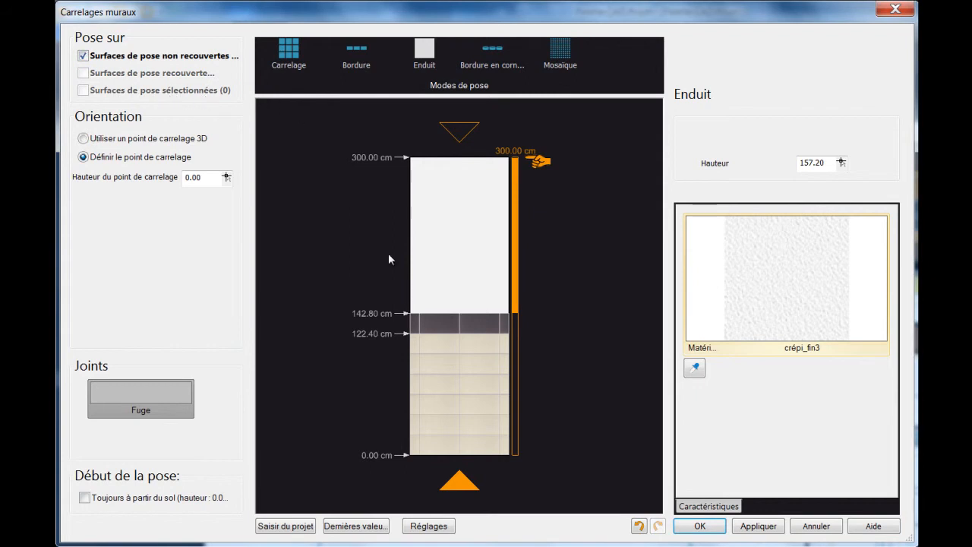
left_click(700, 525)
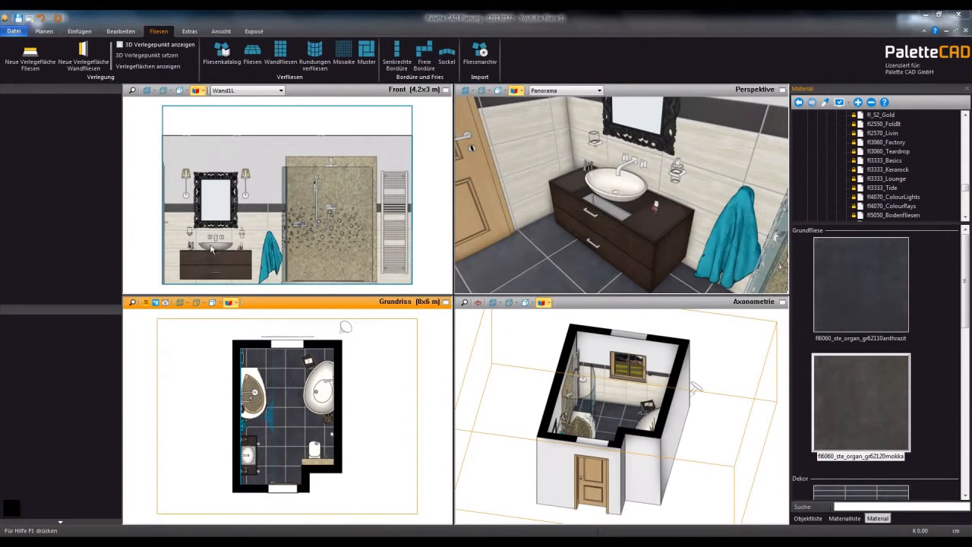
Show the 3D laying point and move it in the floor plan to the wall projection near the toilet, then towards the washbasin wall.
left_click(119, 46)
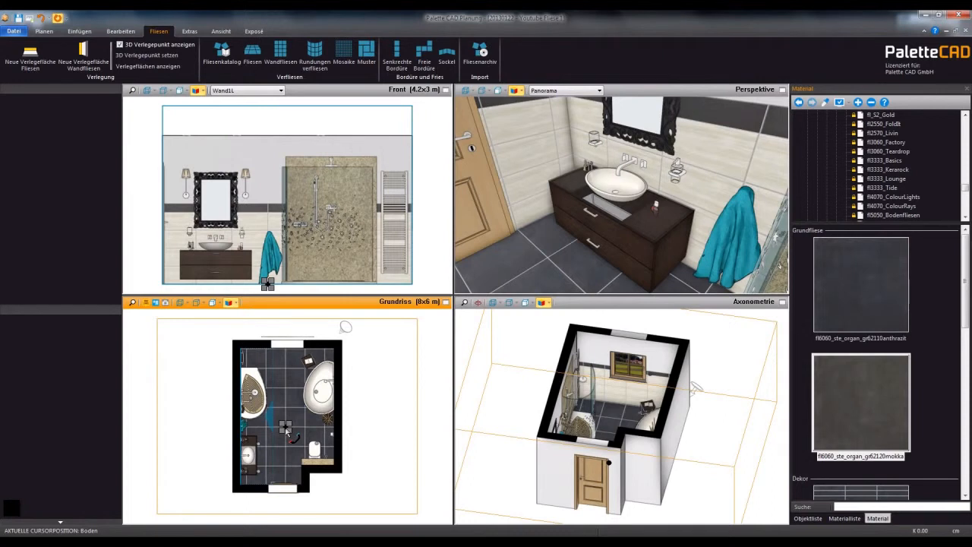
mouse_move(286, 430)
left_mouse_down()
mouse_move(271, 436)
mouse_move(302, 458)
left_mouse_up()
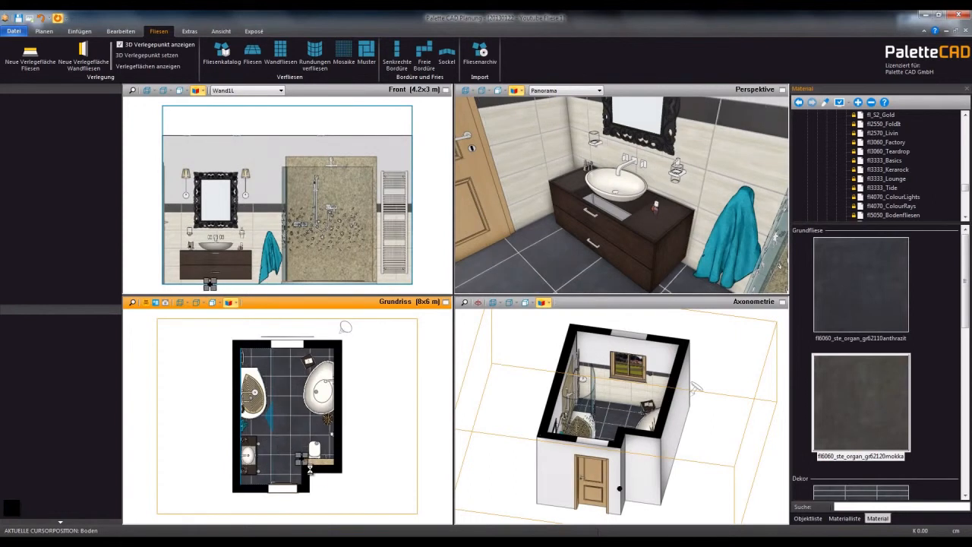
left_click_drag(298, 459, 243, 454)
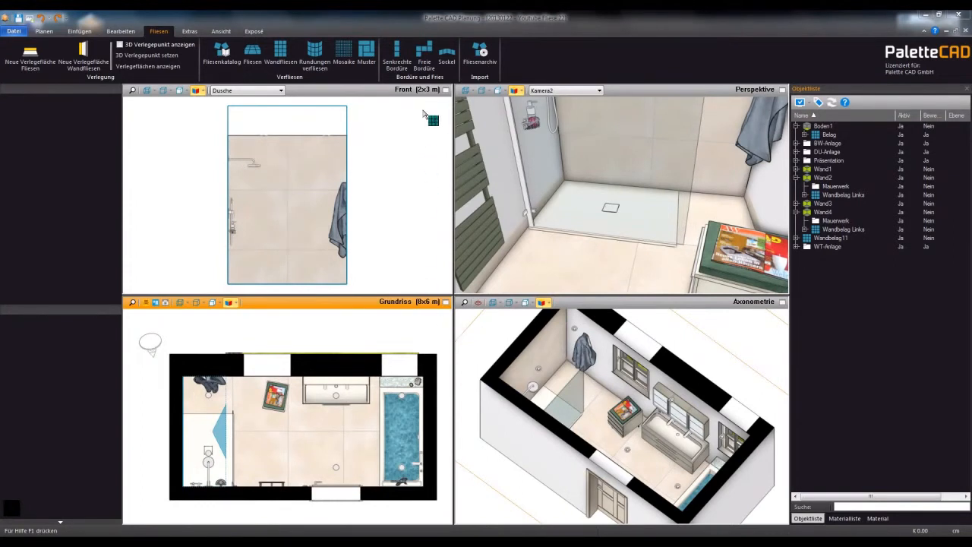
Lay a free mosaic border, 33 cm wide and centred on its line, across the floor from the shower to the bathtub.
left_click(423, 52)
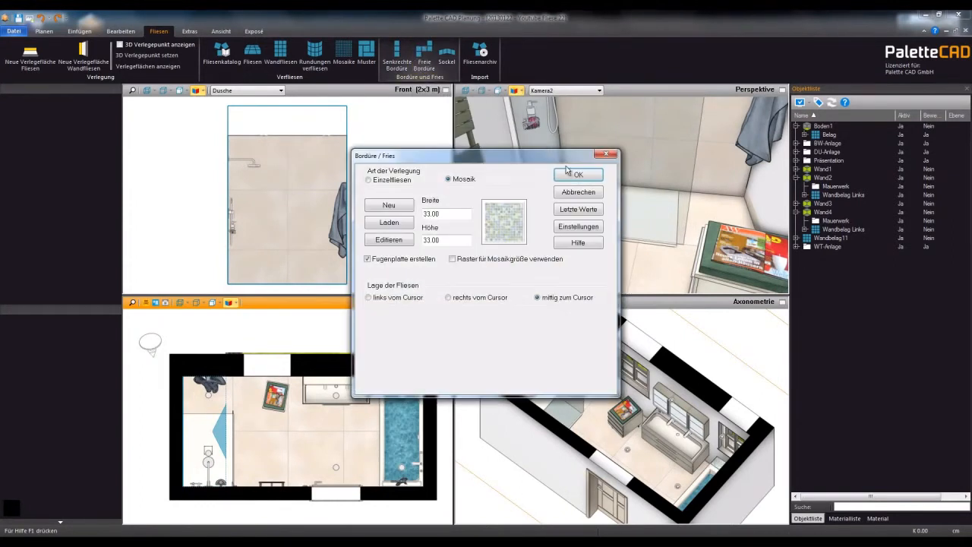
left_click(576, 175)
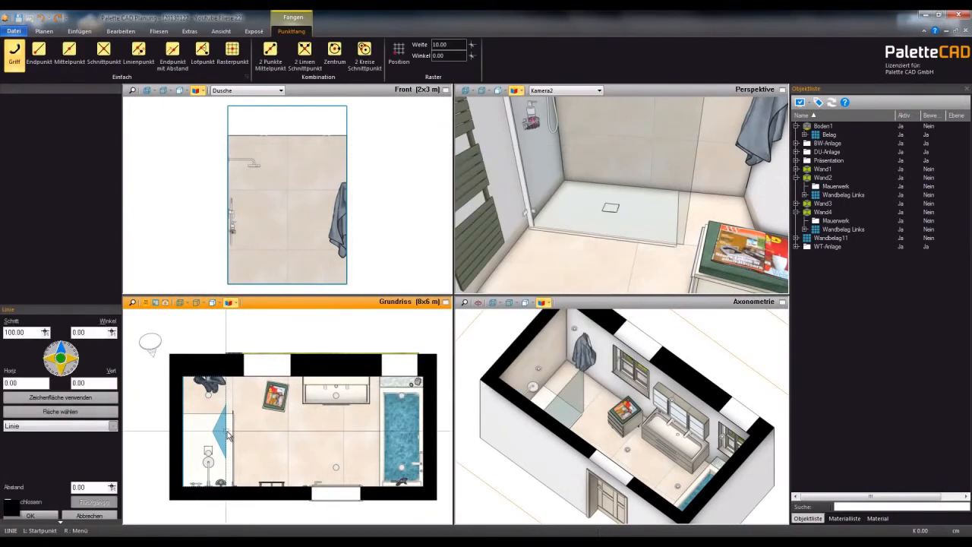
left_click(233, 431)
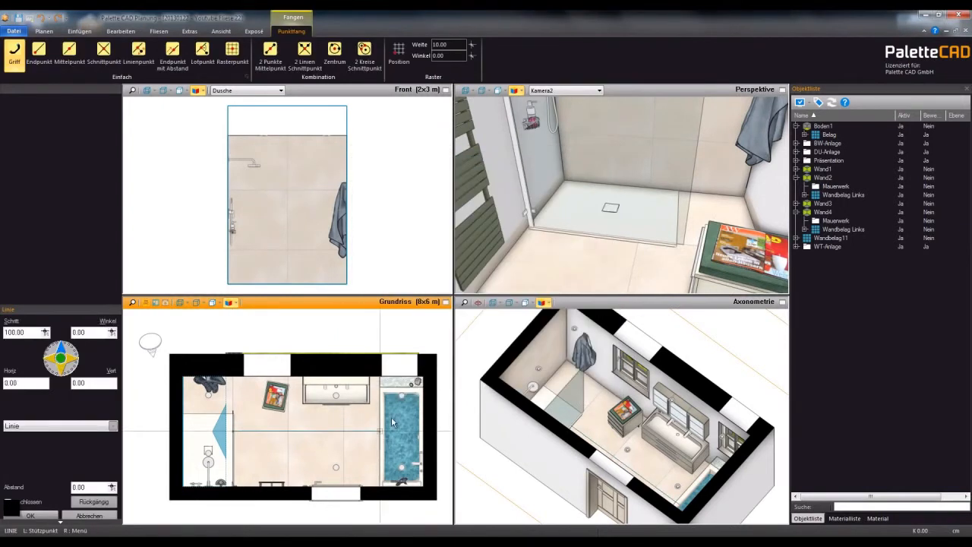
right_click(421, 392)
left_click(446, 265)
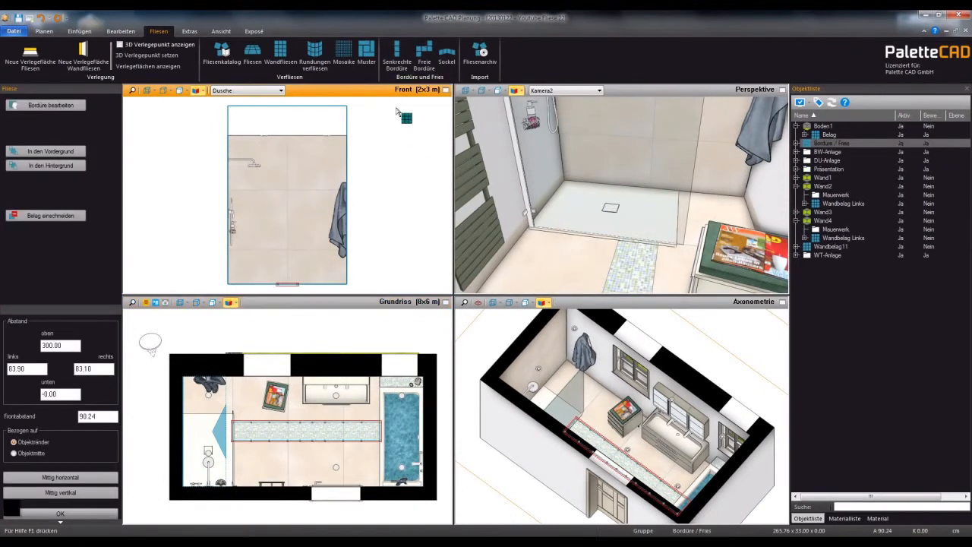
Place a vertical mosaic border, 33 cm wide, in the middle of the shower wall, in line with the floor border.
left_click(396, 58)
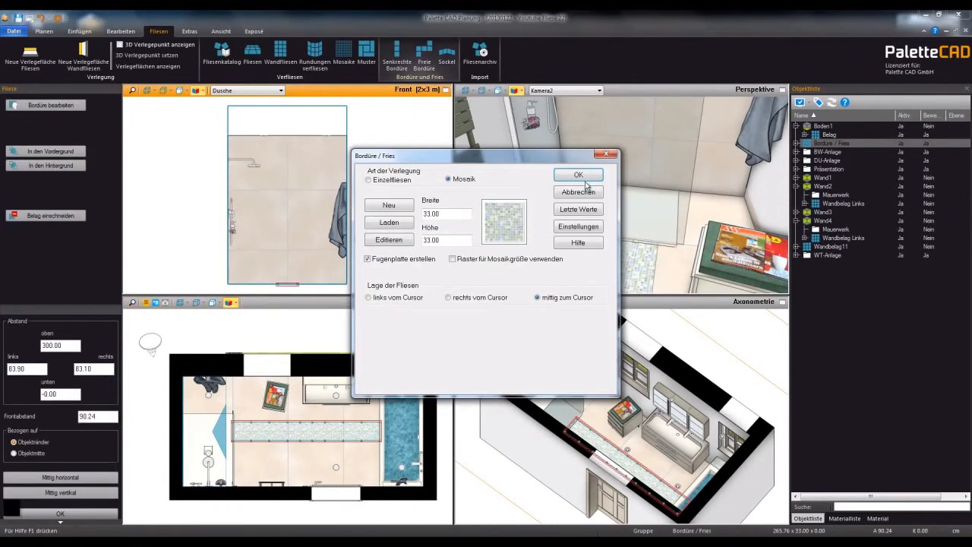
left_click(579, 175)
left_click(287, 190)
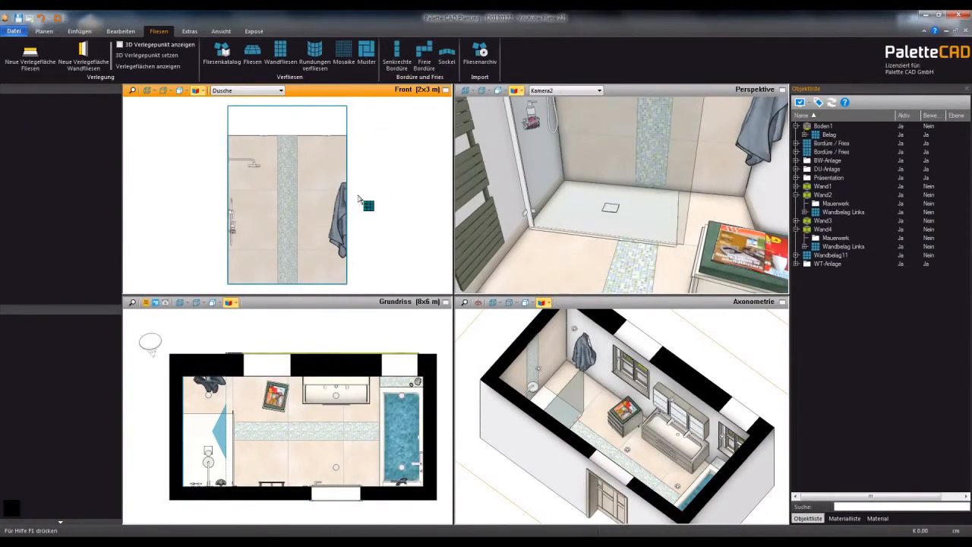